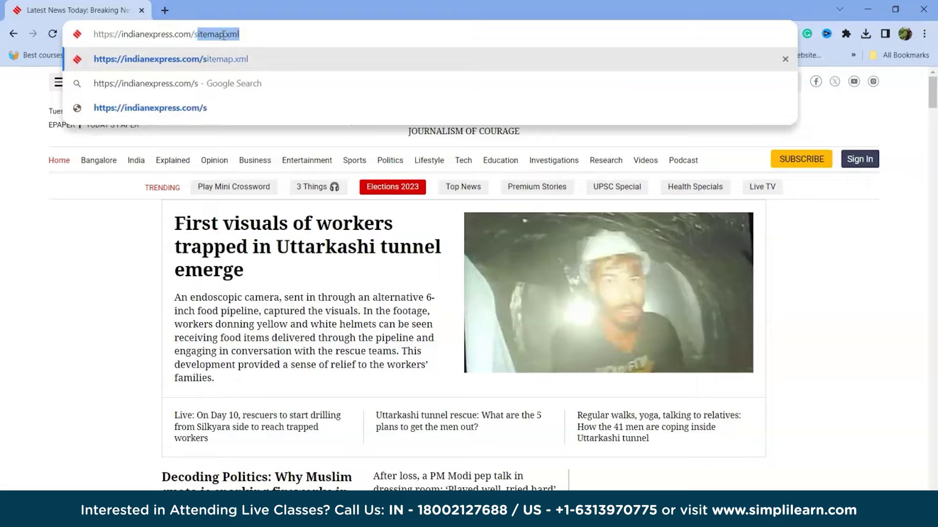
{"action": "type", "text": "xml"}
{"action": "key", "text": "Return"}
{"action": "key", "text": "Left"}
{"action": "key", "text": "Left"}
{"action": "key", "text": "Left"}
{"action": "key", "text": "Left"}
{"action": "key", "text": "Left"}
{"action": "key", "text": "Left"}
{"action": "key", "text": "Left"}
{"action": "key", "text": "Left"}
{"action": "key", "text": "Left"}
{"action": "key", "text": "Left"}
{"action": "key", "text": "Left"}
{"action": "key", "text": "shift+Left"}
{"action": "key", "text": "shift+Left"}
{"action": "key", "text": "shift+Left"}
{"action": "key", "text": "shift+Left"}
{"action": "key", "text": "shift+Left"}
{"action": "key", "text": "shift+Left"}
{"action": "key", "text": "shift+Left"}
{"action": "key", "text": "shift+Left"}
{"action": "key", "text": "shift+Left"}
{"action": "key", "text": "shift+Left"}
{"action": "key", "text": "shift+Left"}
{"action": "key", "text": "shift+Left"}
{"action": "key", "text": "shift+Left"}
{"action": "key", "text": "shift+Left"}
{"action": "key", "text": "shift+Left"}
{"action": "key", "text": "shift+Left"}
{"action": "key", "text": "shift+Left"}
{"action": "key", "text": "shift+Left"}
{"action": "key", "text": "shift+Left"}
{"action": "key", "text": "shift+Left"}
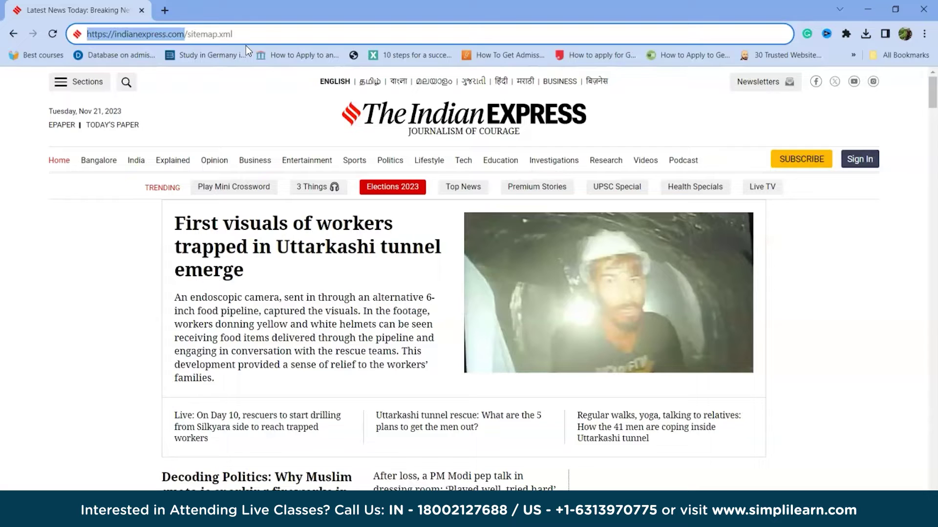
{"action": "left_click", "coordinate": [249, 35]}
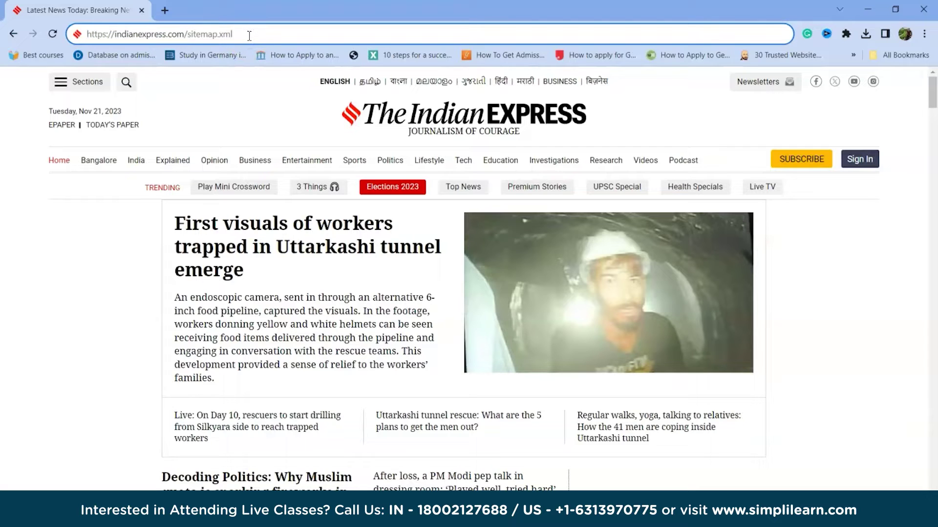
{"action": "key", "text": "Return"}
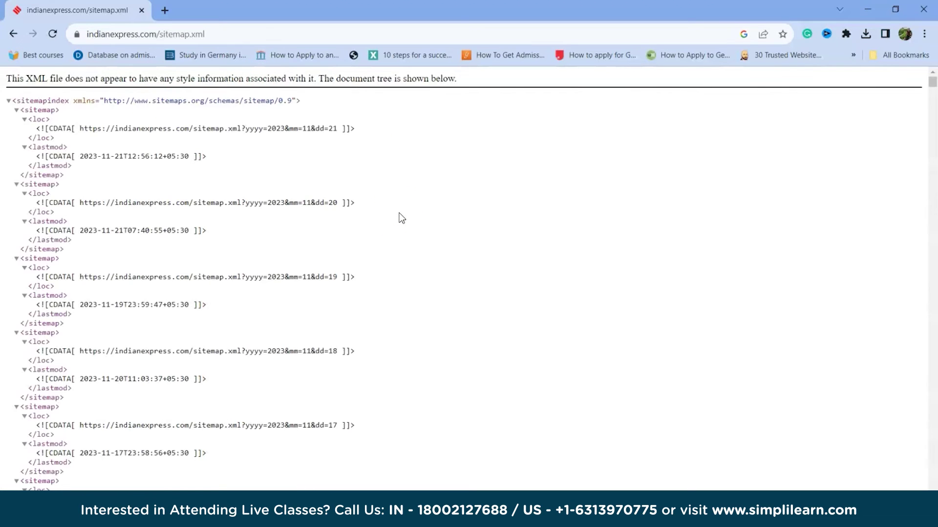
{"action": "scroll", "coordinate": [157, 198], "scroll_direction": "down", "scroll_amount": 7}
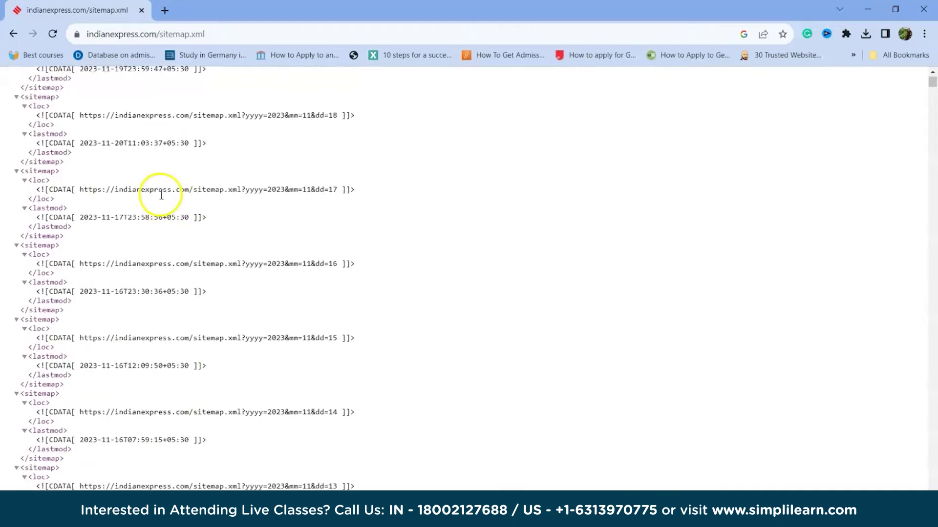
{"action": "scroll", "coordinate": [202, 204], "scroll_direction": "down", "scroll_amount": 20}
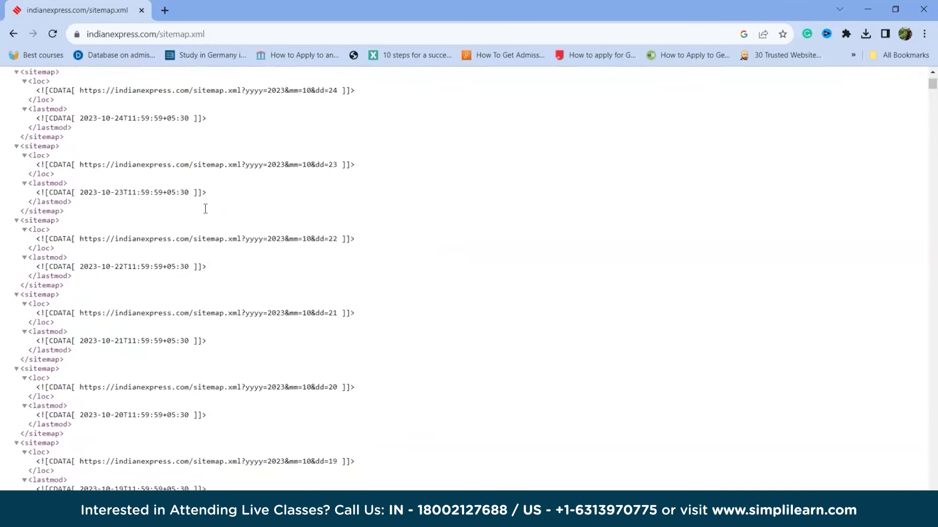
{"action": "scroll", "coordinate": [205, 209], "scroll_direction": "up", "scroll_amount": 20}
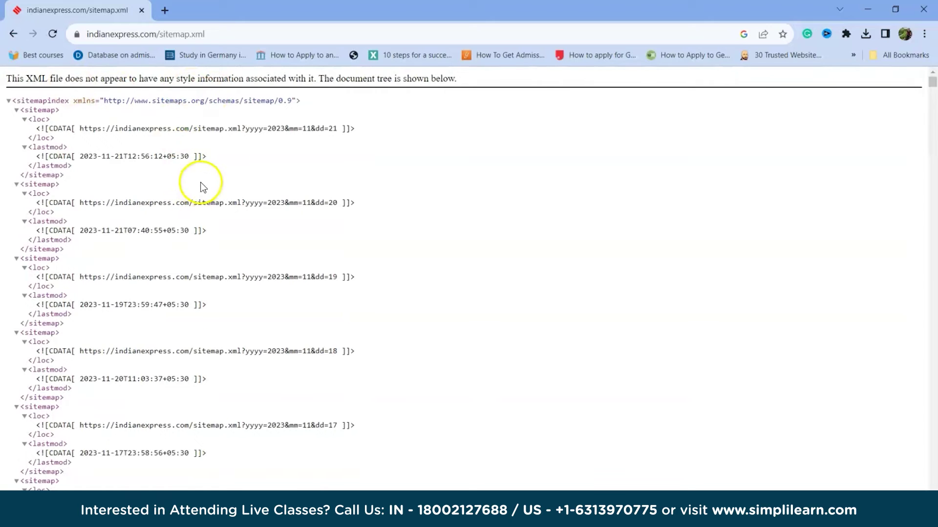
{"action": "left_click", "coordinate": [363, 207]}
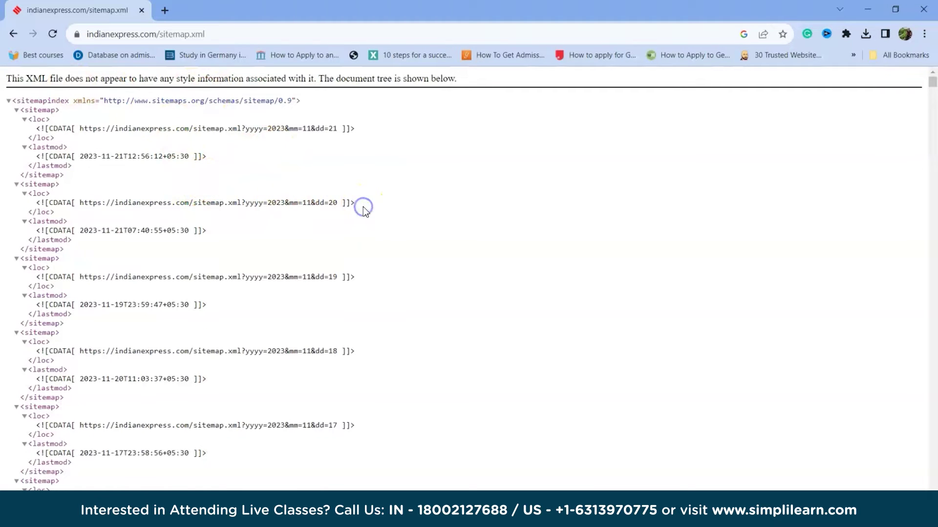
{"action": "scroll", "coordinate": [323, 225], "scroll_direction": "down", "scroll_amount": 2}
{"action": "scroll", "coordinate": [324, 225], "scroll_direction": "up", "scroll_amount": 2}
{"action": "scroll", "coordinate": [324, 226], "scroll_direction": "down", "scroll_amount": 8}
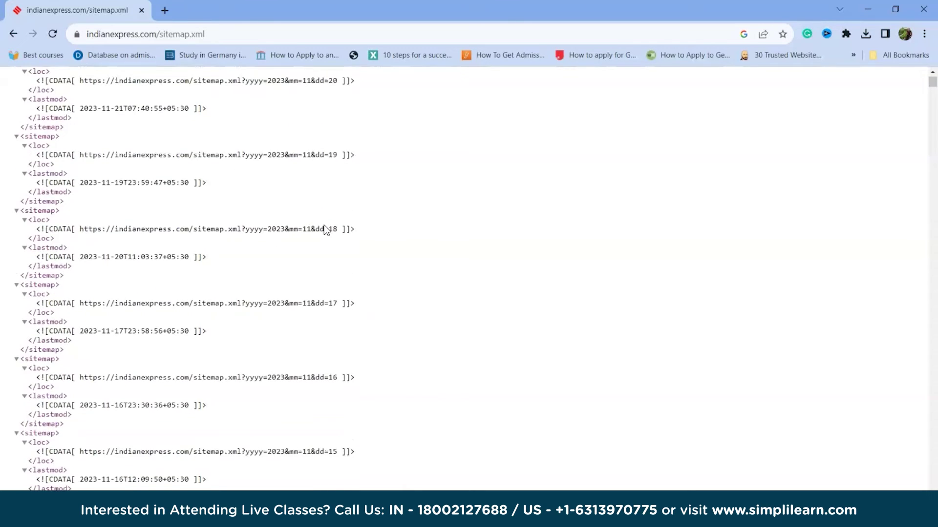
{"action": "scroll", "coordinate": [324, 225], "scroll_direction": "up", "scroll_amount": 1}
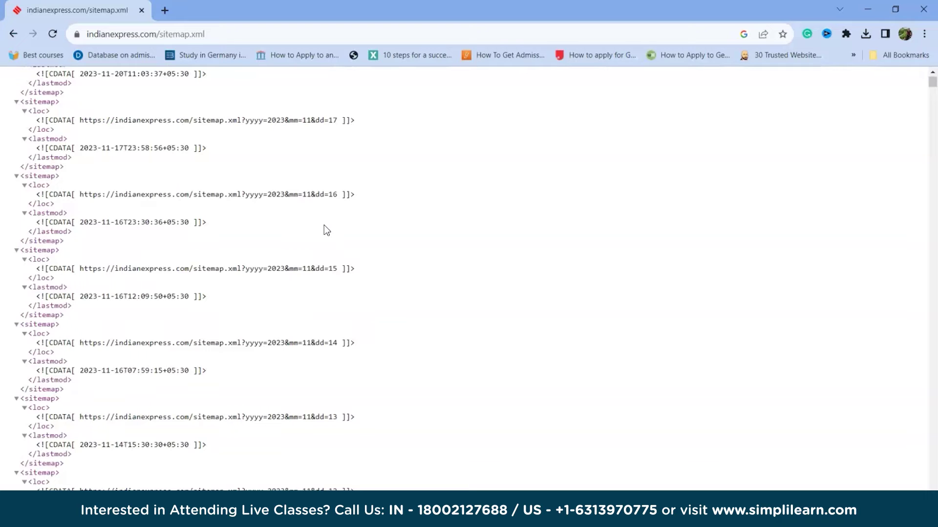
{"action": "scroll", "coordinate": [324, 224], "scroll_direction": "up", "scroll_amount": 2}
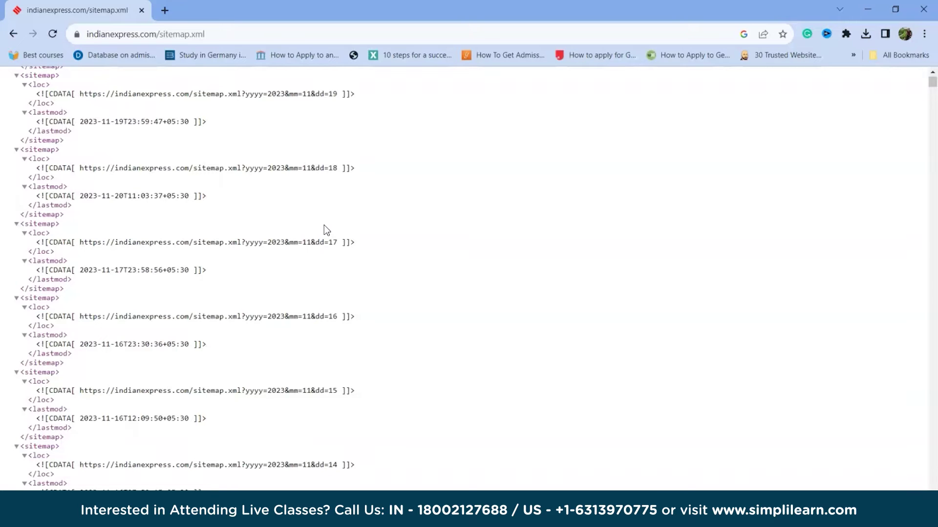
{"action": "scroll", "coordinate": [324, 224], "scroll_direction": "up", "scroll_amount": 3}
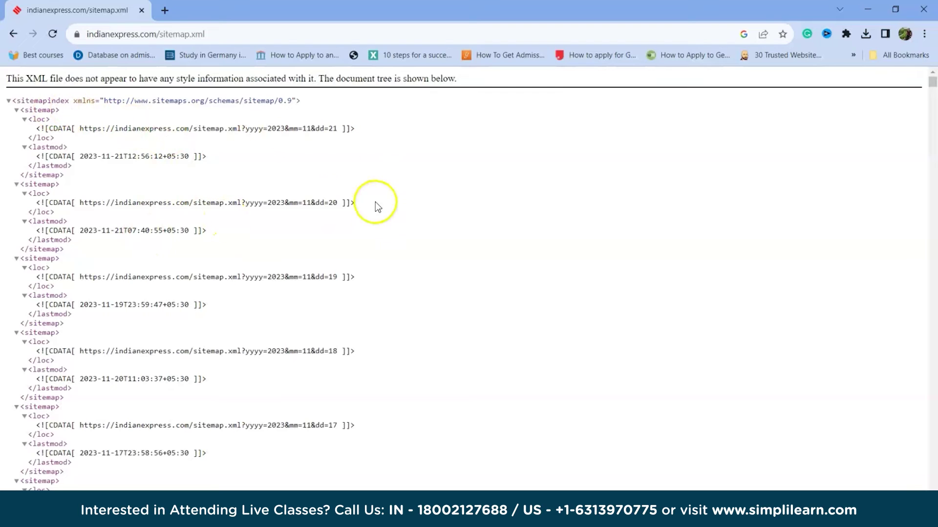
{"action": "left_click", "coordinate": [220, 35]}
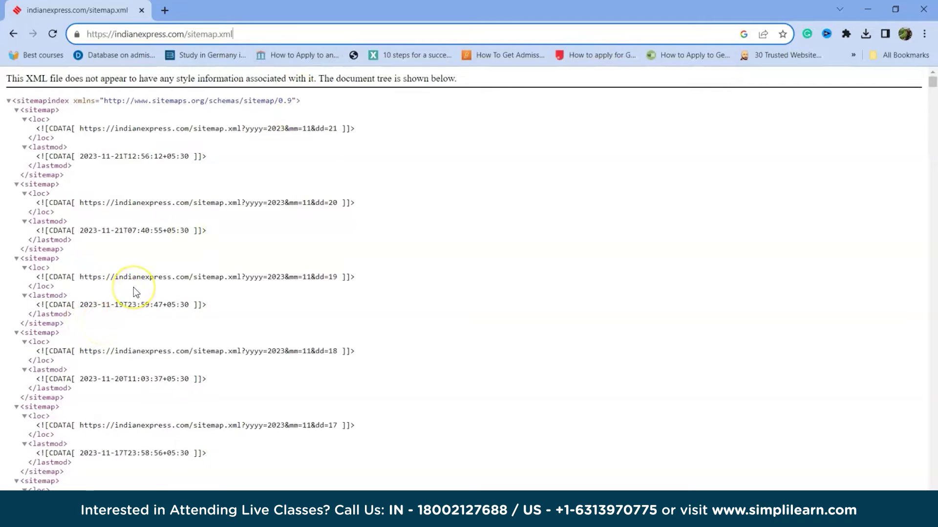
{"action": "key", "text": "BackSpace"}
{"action": "key", "text": "BackSpace"}
{"action": "key", "text": "BackSpace"}
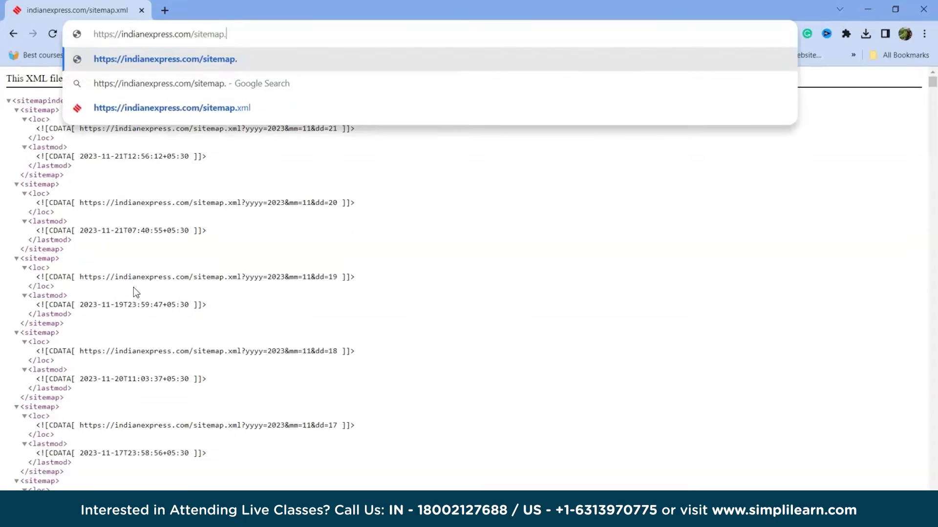
{"action": "type", "text": "html"}
{"action": "key", "text": "Return"}
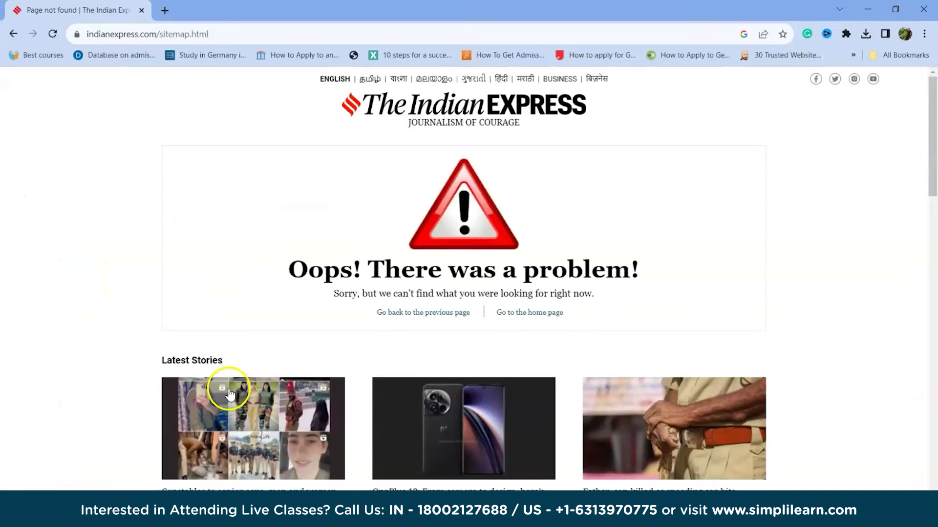
{"action": "scroll", "coordinate": [244, 401], "scroll_direction": "down", "scroll_amount": 6}
{"action": "scroll", "coordinate": [674, 345], "scroll_direction": "down", "scroll_amount": 5}
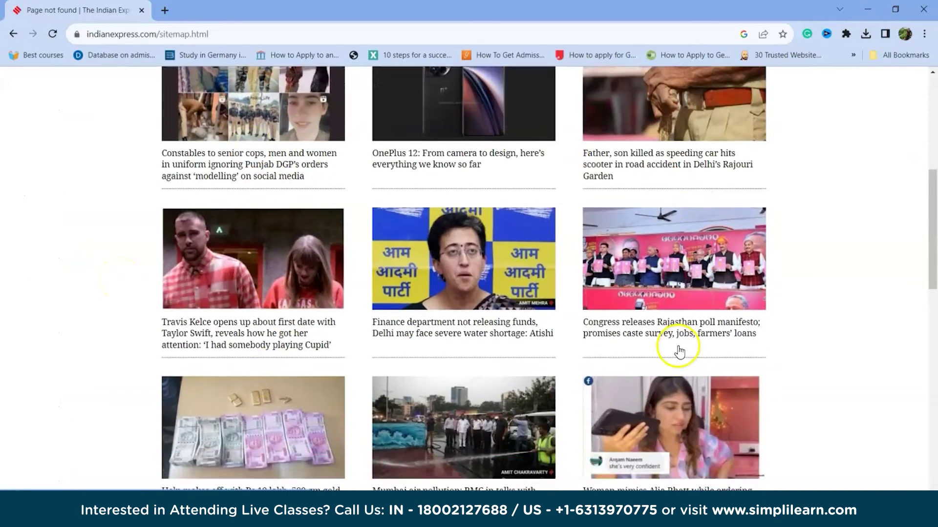
{"action": "scroll", "coordinate": [624, 288], "scroll_direction": "down", "scroll_amount": 12}
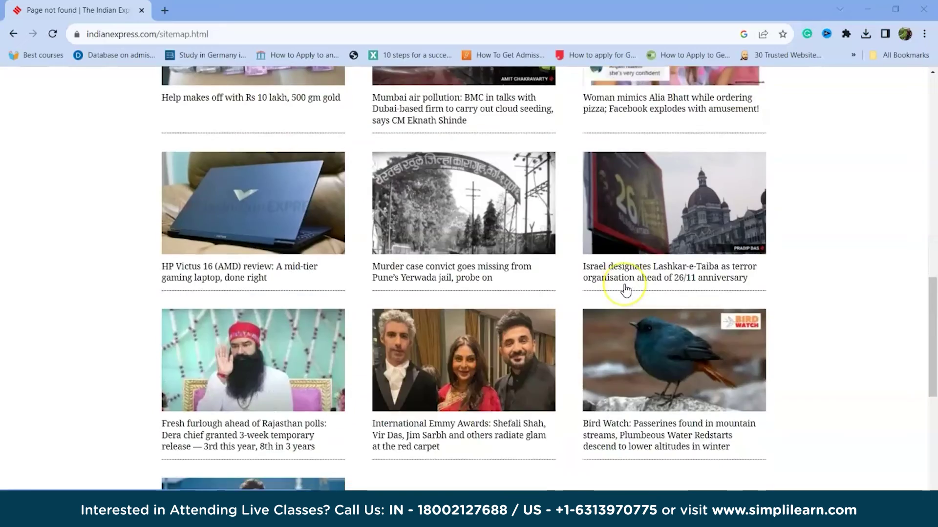
{"action": "scroll", "coordinate": [625, 290], "scroll_direction": "up", "scroll_amount": 7}
{"action": "scroll", "coordinate": [626, 289], "scroll_direction": "up", "scroll_amount": 15}
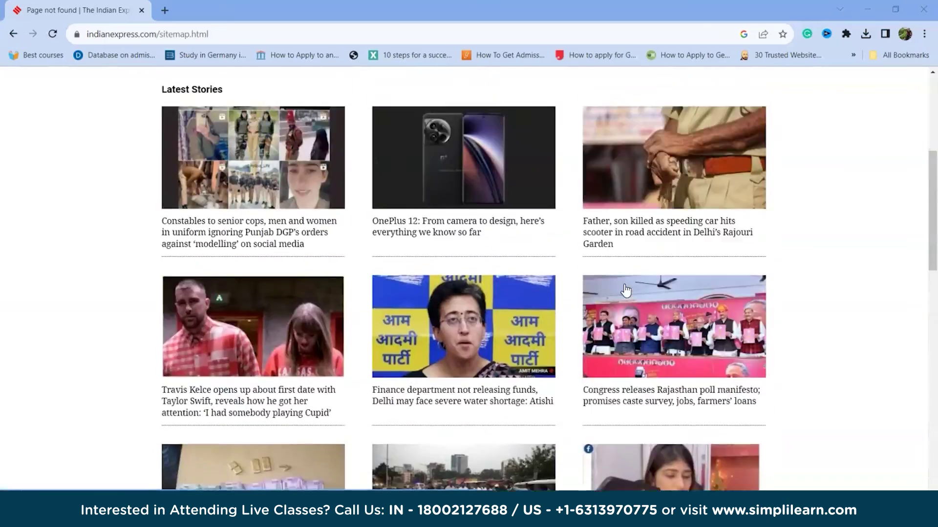
{"action": "scroll", "coordinate": [625, 290], "scroll_direction": "down", "scroll_amount": 7}
{"action": "scroll", "coordinate": [624, 289], "scroll_direction": "down", "scroll_amount": 9}
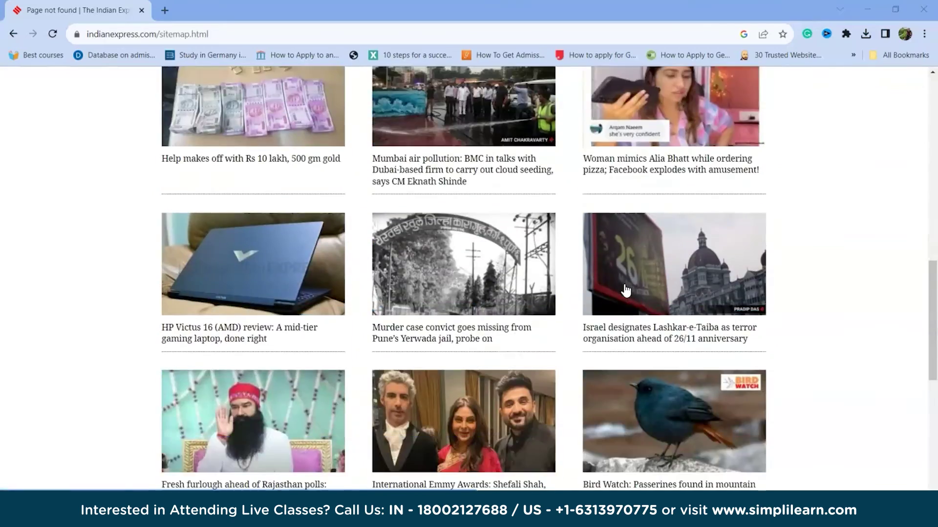
{"action": "scroll", "coordinate": [622, 289], "scroll_direction": "up", "scroll_amount": 6}
{"action": "scroll", "coordinate": [513, 270], "scroll_direction": "up", "scroll_amount": 9}
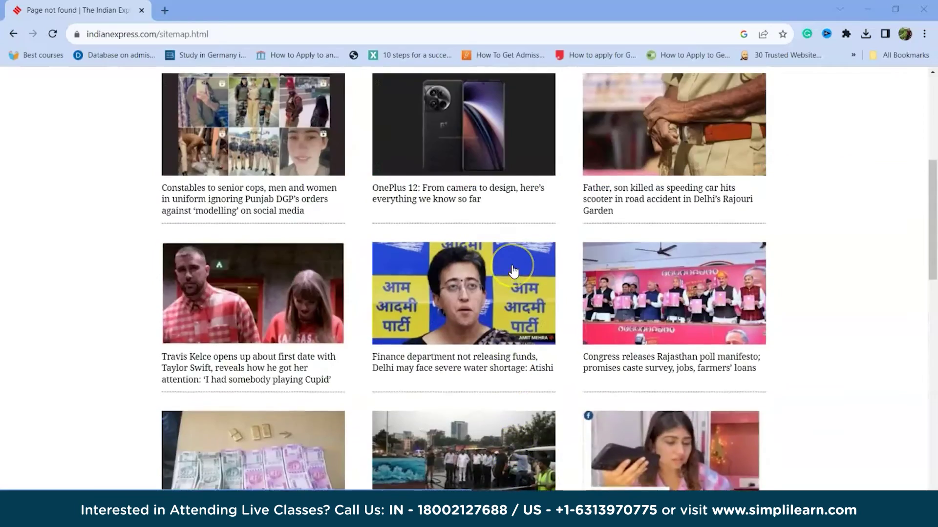
{"action": "scroll", "coordinate": [513, 272], "scroll_direction": "down", "scroll_amount": 4}
{"action": "scroll", "coordinate": [513, 272], "scroll_direction": "down", "scroll_amount": 7}
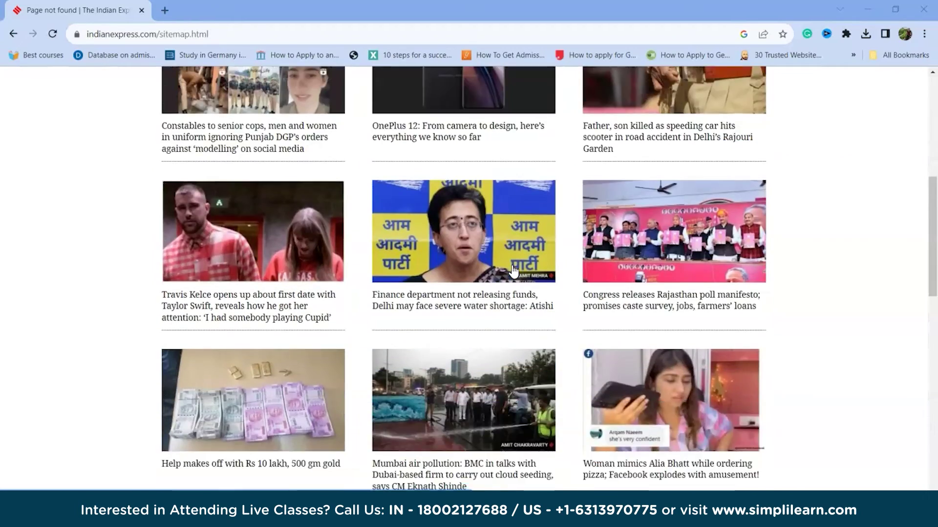
{"action": "scroll", "coordinate": [707, 199], "scroll_direction": "up", "scroll_amount": 3}
{"action": "scroll", "coordinate": [707, 198], "scroll_direction": "up", "scroll_amount": 2}
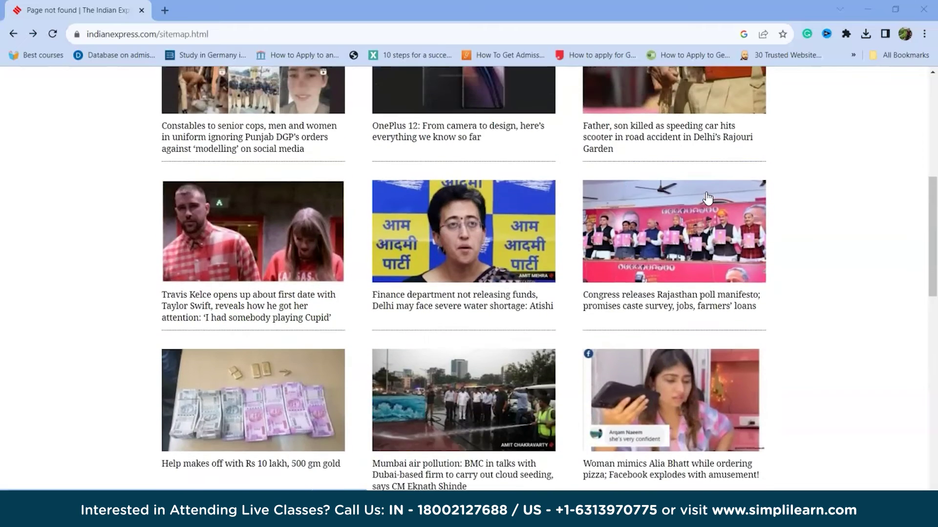
{"action": "scroll", "coordinate": [707, 198], "scroll_direction": "down", "scroll_amount": 3}
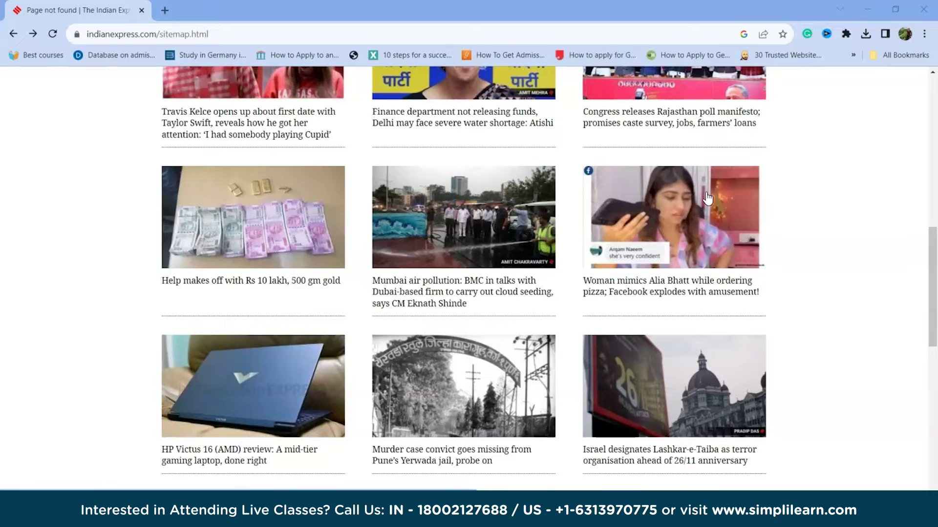
{"action": "scroll", "coordinate": [707, 199], "scroll_direction": "down", "scroll_amount": 3}
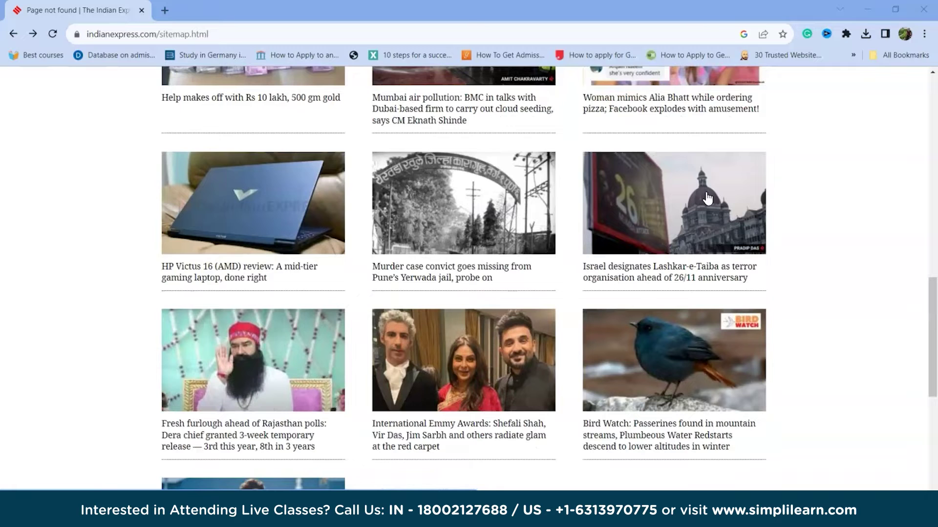
{"action": "scroll", "coordinate": [707, 199], "scroll_direction": "down", "scroll_amount": 4}
{"action": "scroll", "coordinate": [707, 199], "scroll_direction": "up", "scroll_amount": 2}
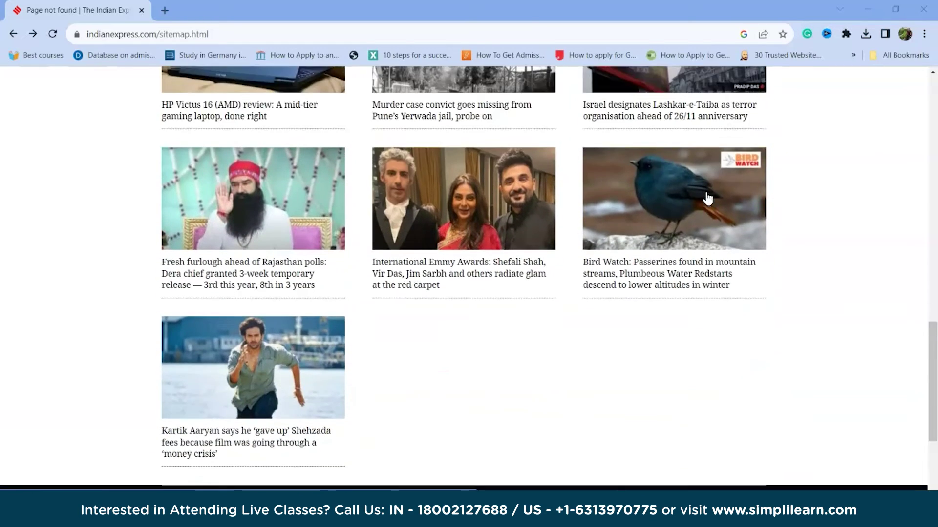
{"action": "scroll", "coordinate": [707, 199], "scroll_direction": "up", "scroll_amount": 6}
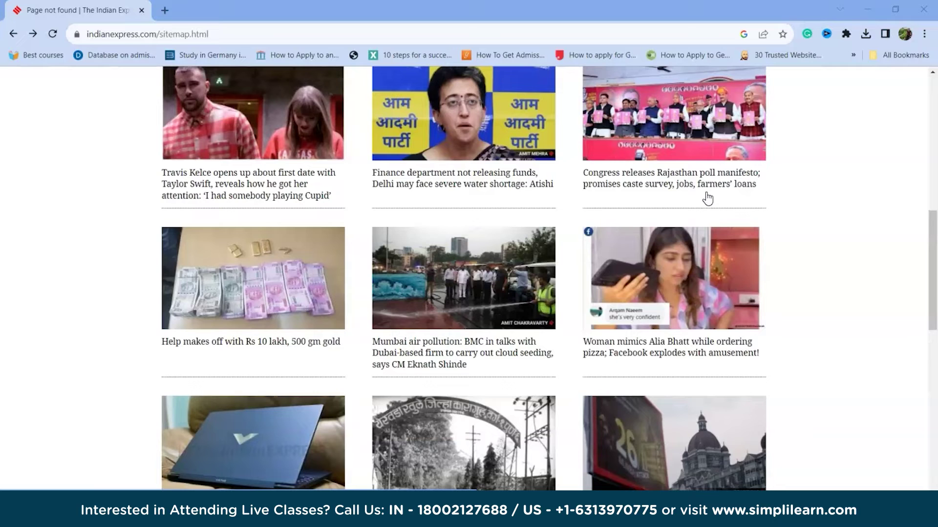
{"action": "scroll", "coordinate": [707, 198], "scroll_direction": "up", "scroll_amount": 3}
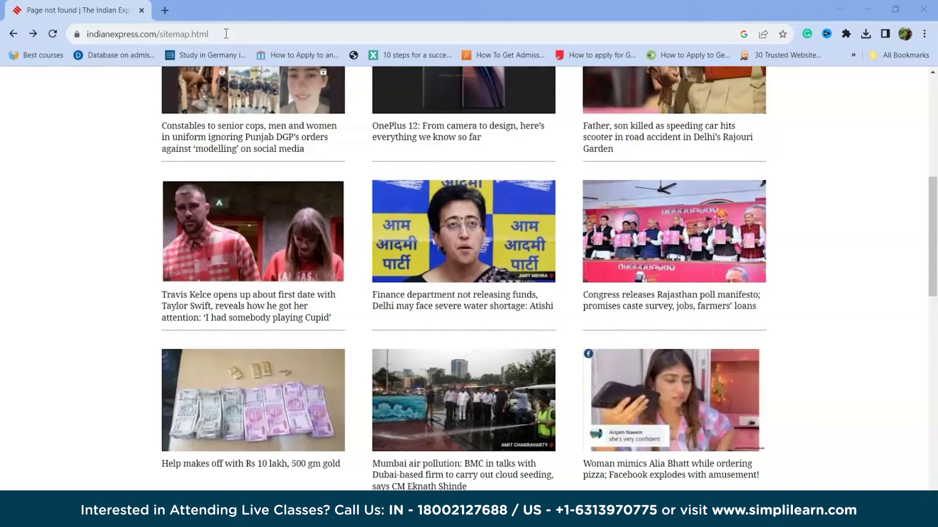
{"action": "scroll", "coordinate": [425, 234], "scroll_direction": "down", "scroll_amount": 1}
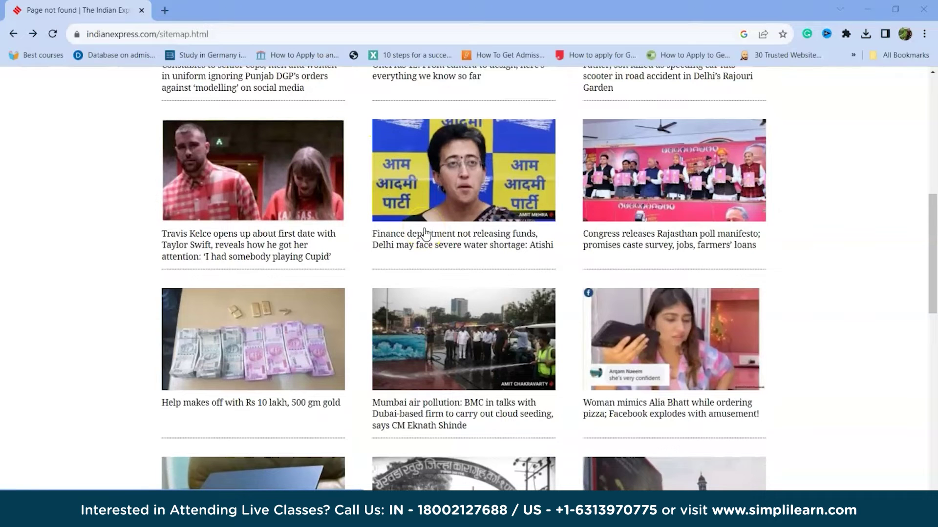
{"action": "left_click", "coordinate": [481, 246]}
{"action": "scroll", "coordinate": [567, 263], "scroll_direction": "down", "scroll_amount": 3}
{"action": "scroll", "coordinate": [568, 263], "scroll_direction": "up", "scroll_amount": 5}
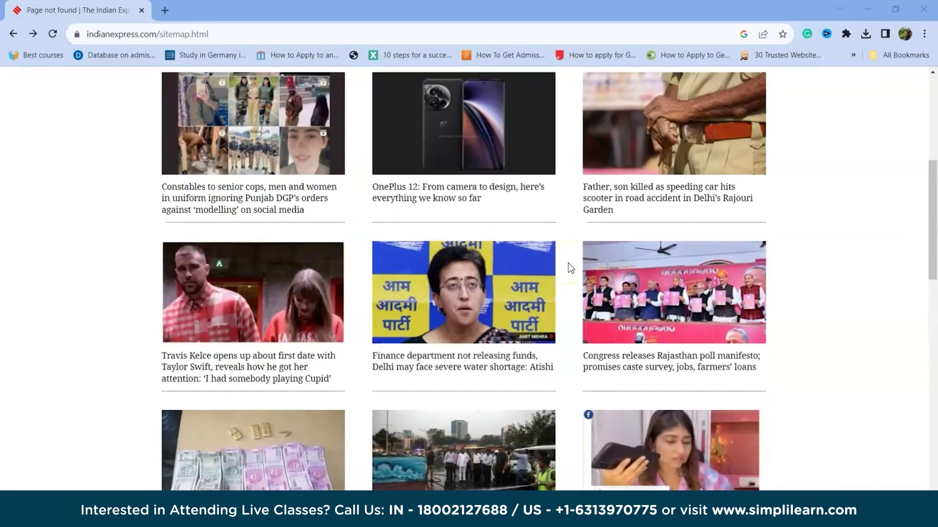
{"action": "scroll", "coordinate": [668, 278], "scroll_direction": "down", "scroll_amount": 2}
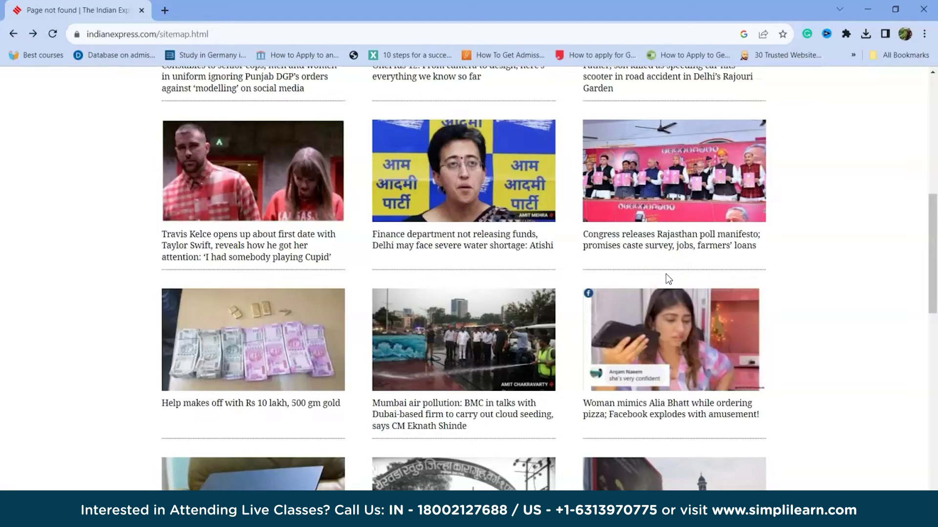
Go back to the search results, reopen The Indian Express homepage and select its address.
{"action": "left_click", "coordinate": [13, 34]}
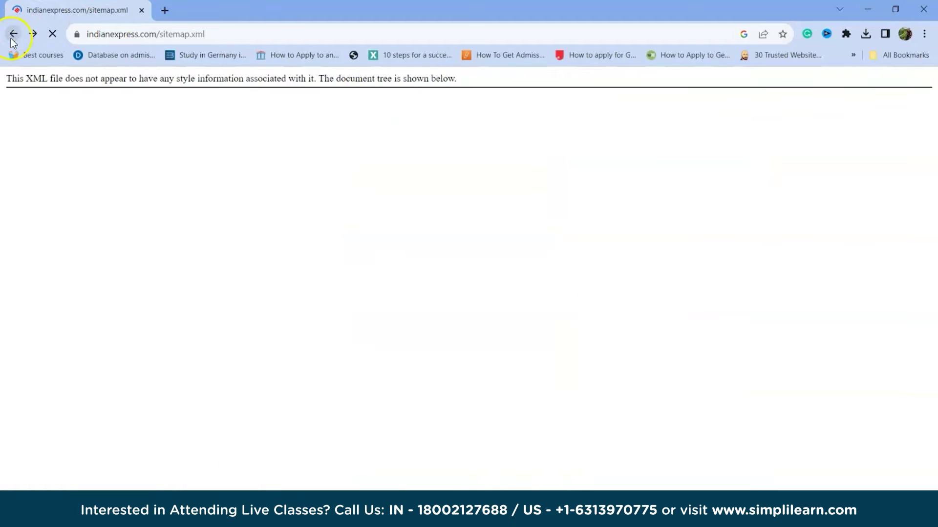
{"action": "left_click", "coordinate": [12, 39]}
{"action": "left_click", "coordinate": [184, 213]}
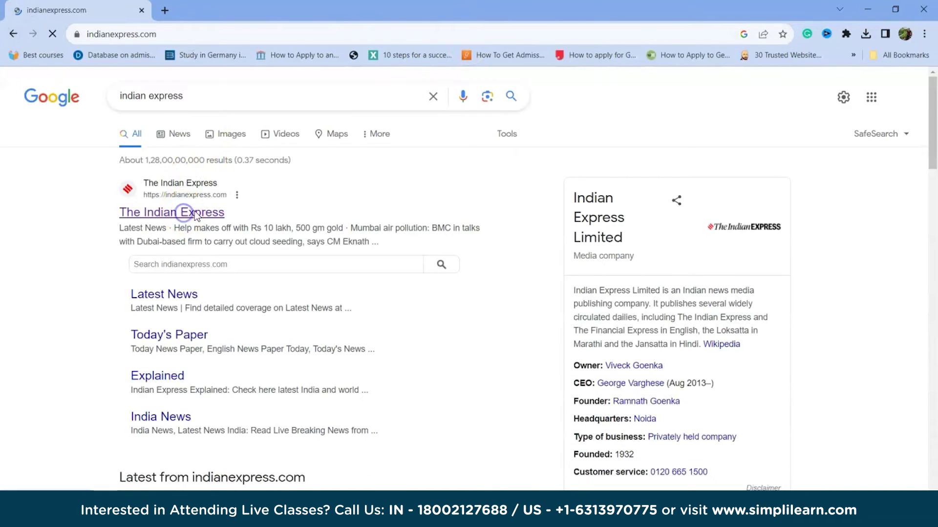
{"action": "left_click", "coordinate": [243, 35]}
{"action": "key", "text": "ctrl+c"}
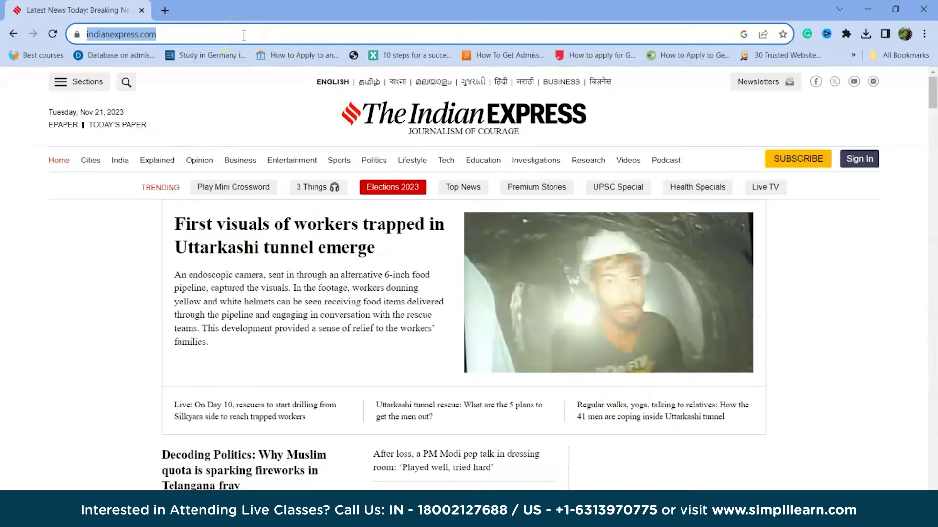
Go to xmlsitemaps.com in a new tab.
{"action": "left_click", "coordinate": [164, 9]}
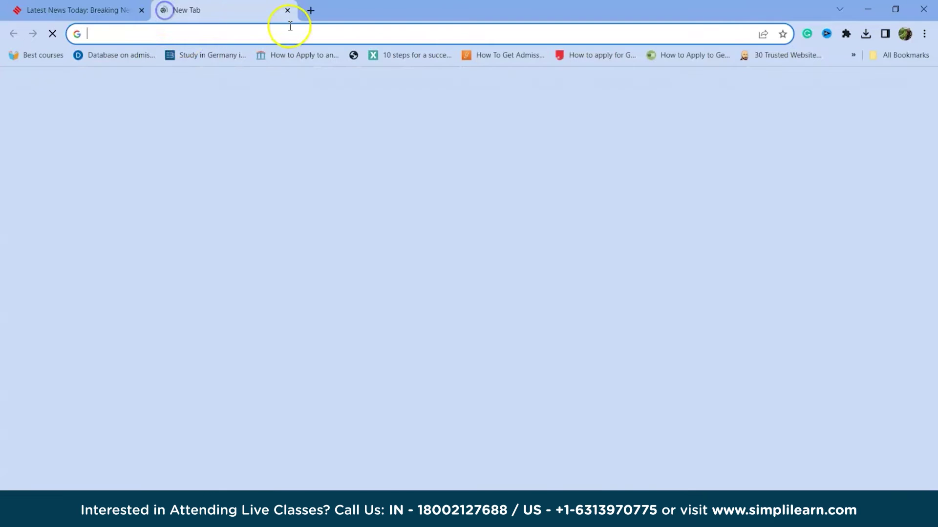
{"action": "type", "text": "www."}
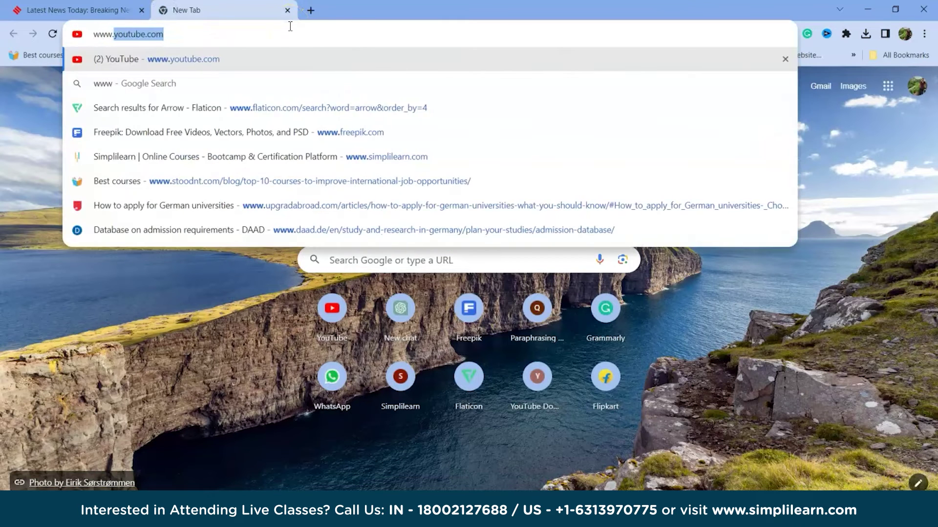
{"action": "type", "text": "xmls"}
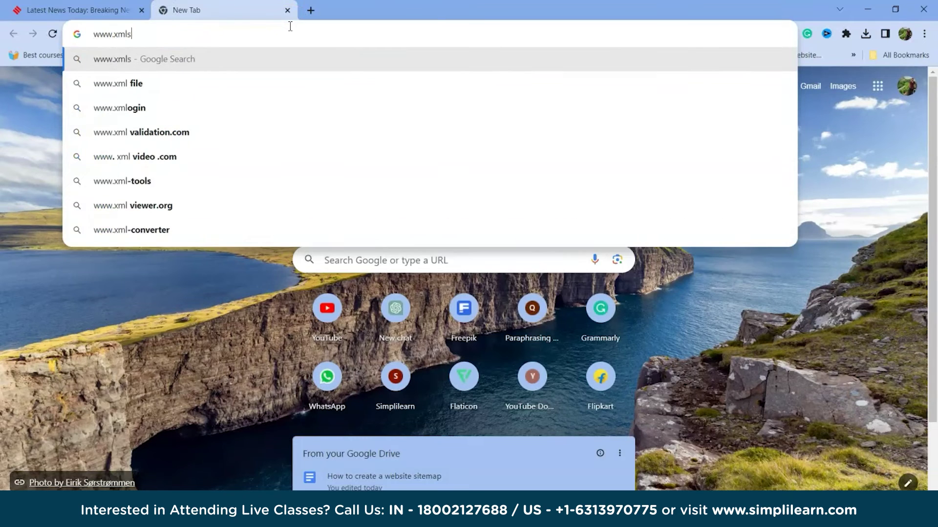
{"action": "type", "text": "iten"}
{"action": "key", "text": "BackSpace"}
{"action": "type", "text": "maps.com"}
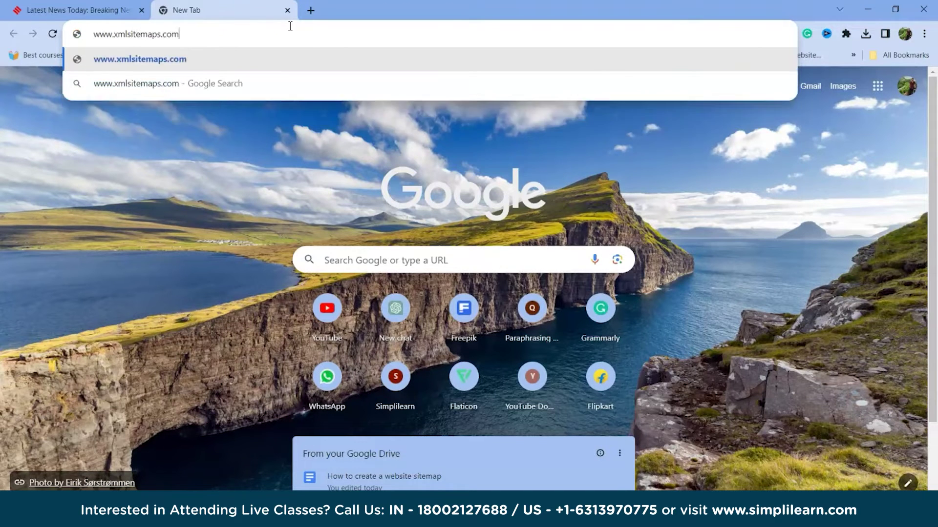
{"action": "key", "text": "Return"}
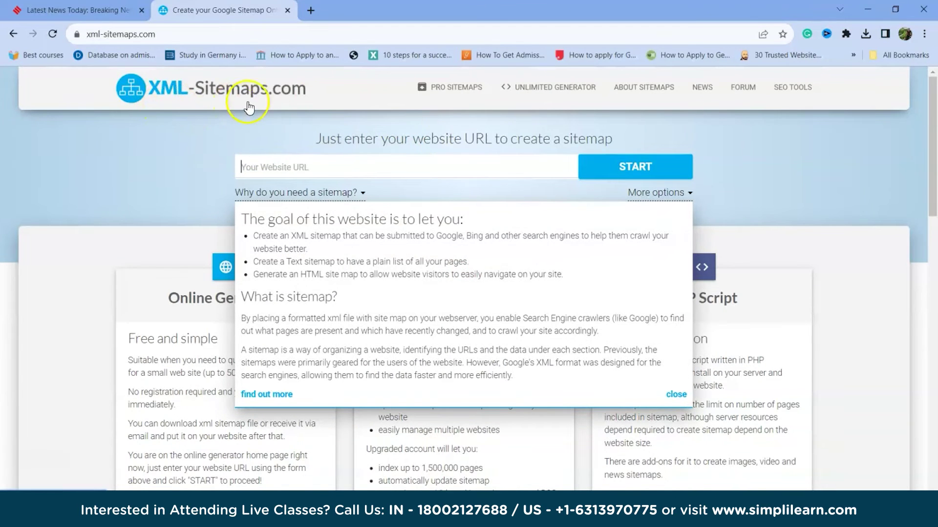
{"action": "left_click", "coordinate": [330, 165]}
{"action": "key", "text": "ctrl+v"}
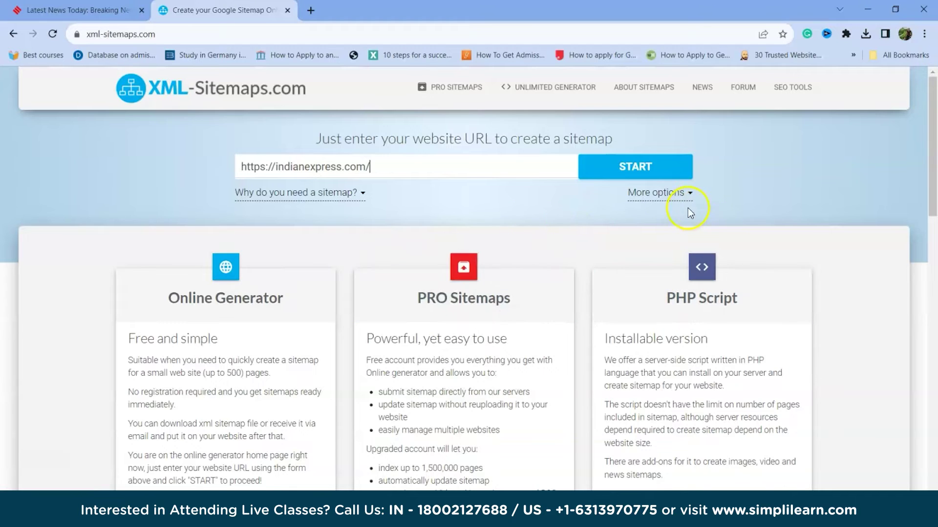
{"action": "left_click", "coordinate": [629, 168]}
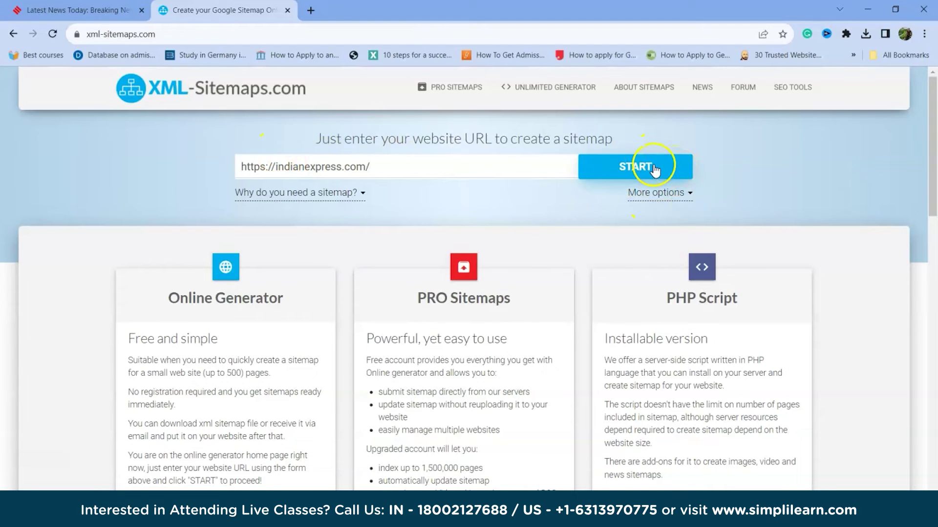
{"action": "left_click", "coordinate": [654, 169]}
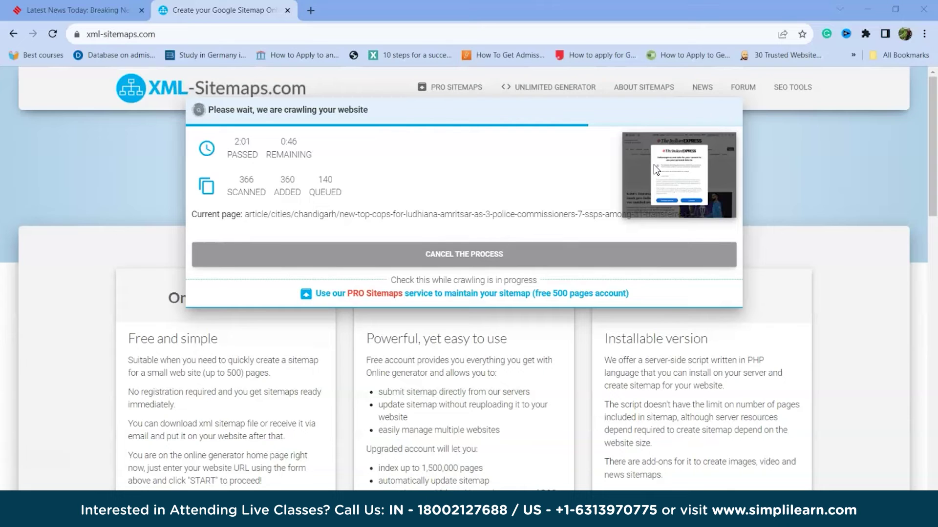
{"action": "left_click", "coordinate": [388, 209]}
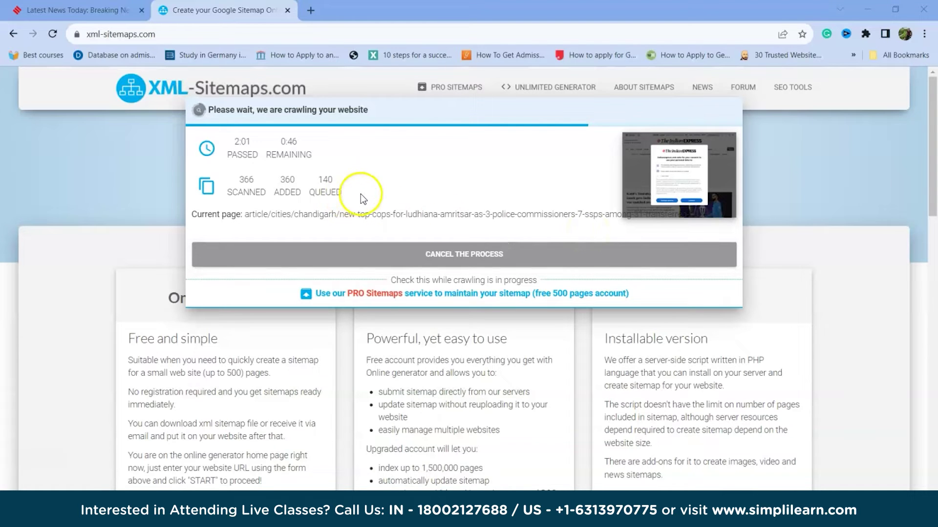